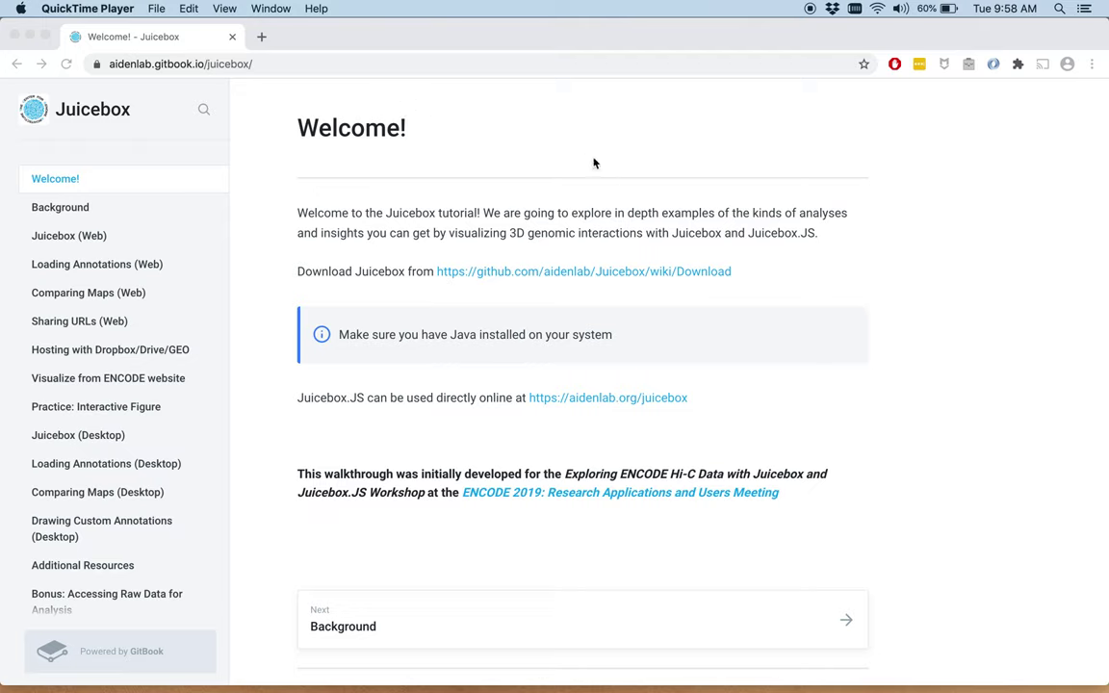
Step: Open the aidenlab.org/juicebox link from the tutorial in a new browser tab
{"action": "left_click", "coordinate": [653, 425]}
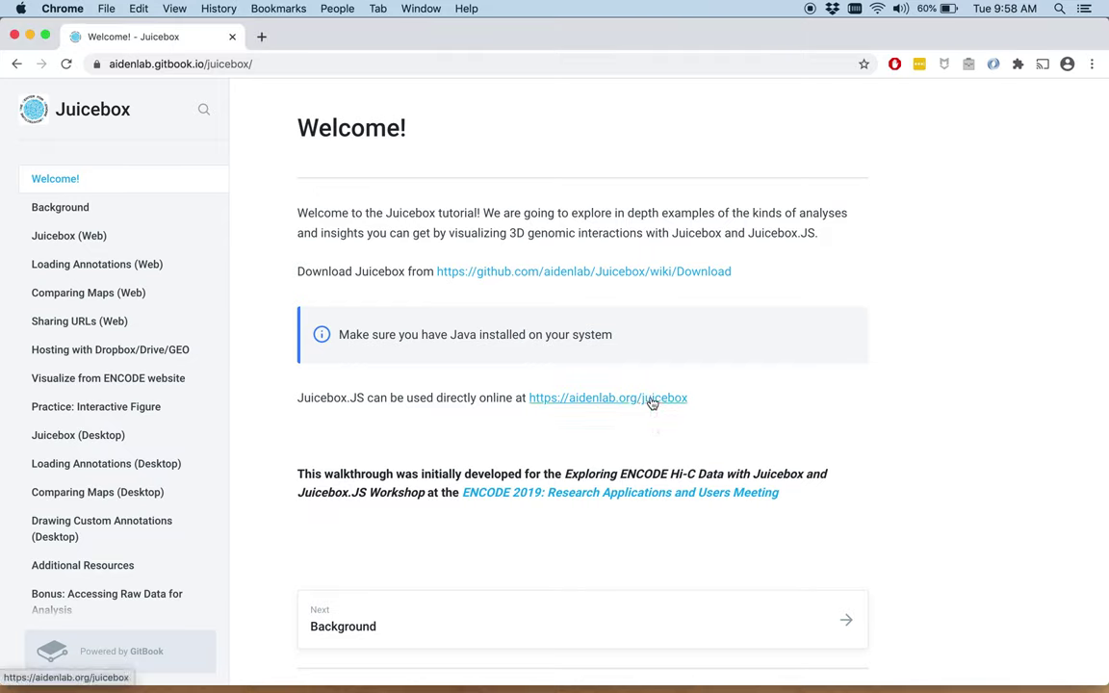
{"action": "right_click", "coordinate": [652, 403]}
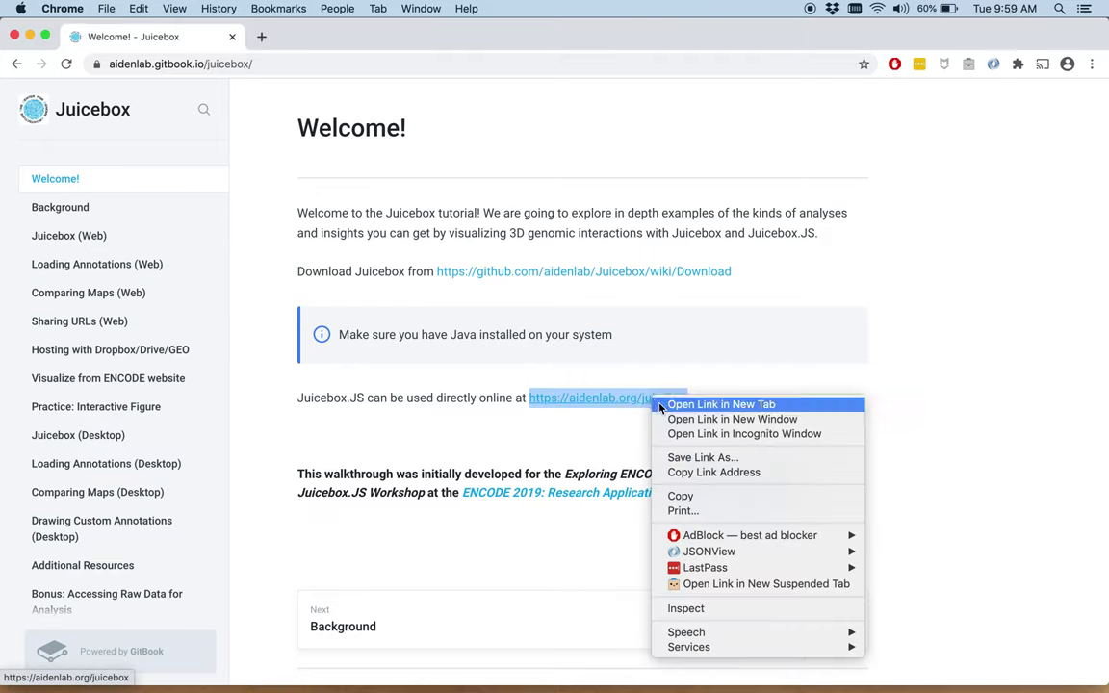
{"action": "left_click", "coordinate": [721, 405]}
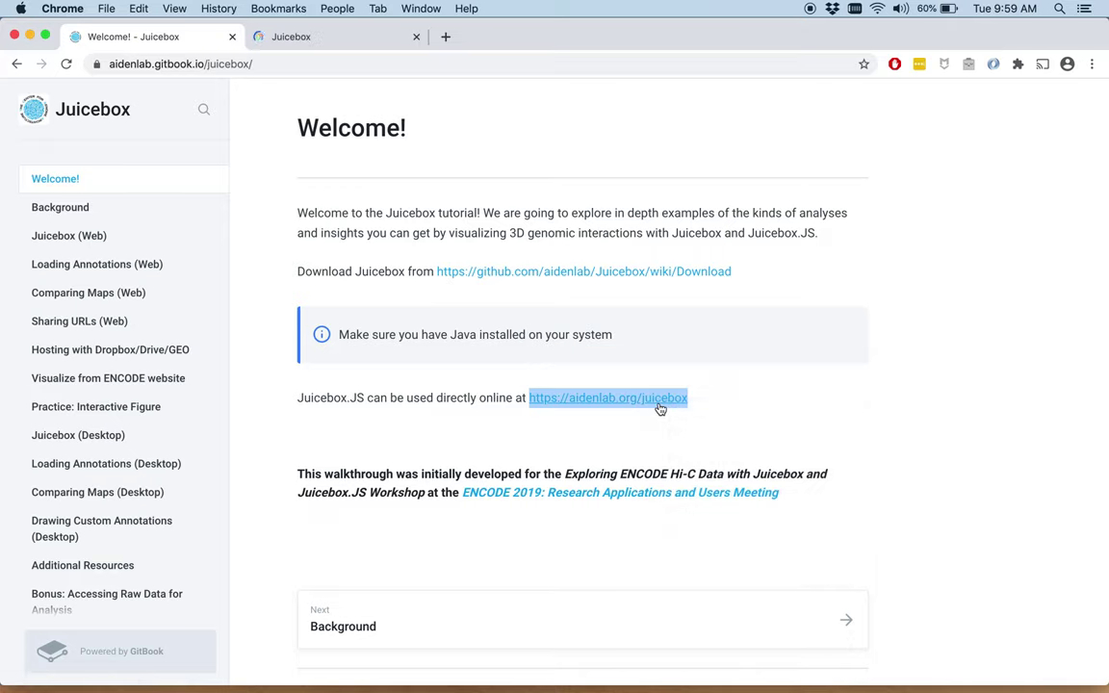
Step: Glance at the new Juicebox tab, then return to the tutorial's Background page
{"action": "left_click", "coordinate": [366, 37]}
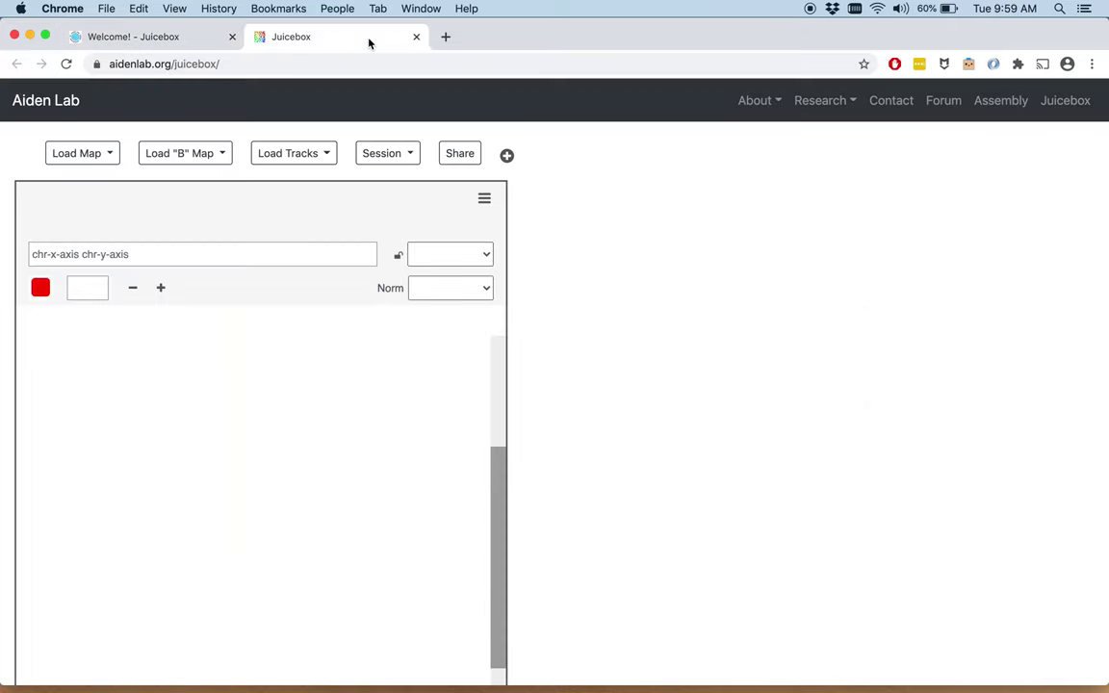
{"action": "left_click", "coordinate": [192, 39]}
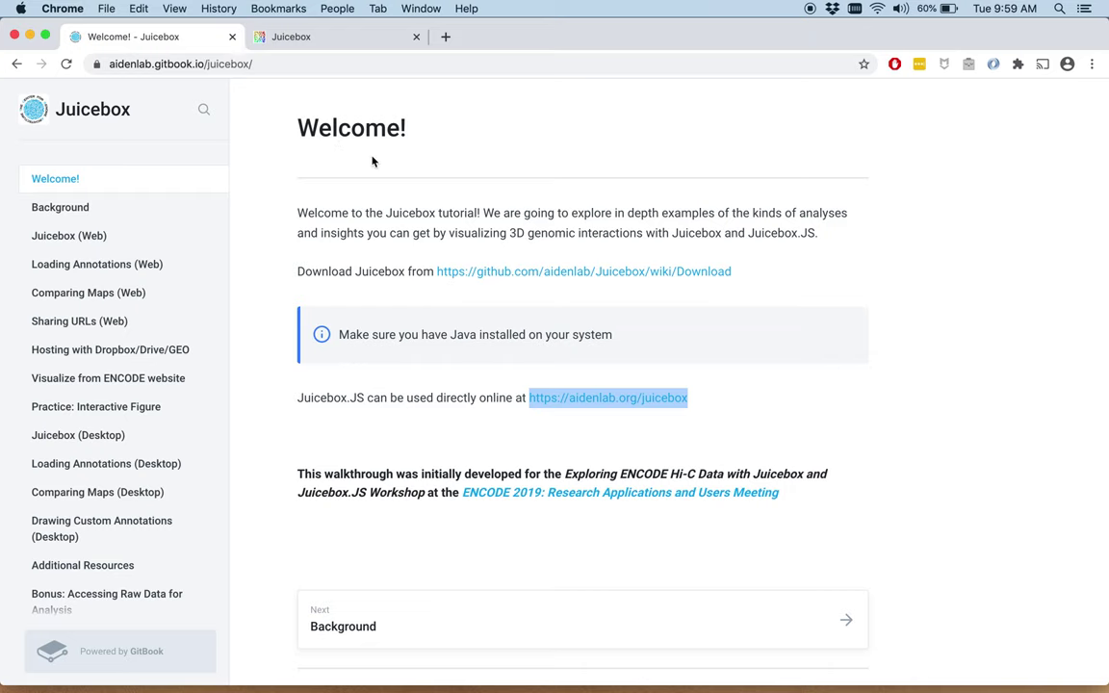
{"action": "left_click", "coordinate": [117, 213]}
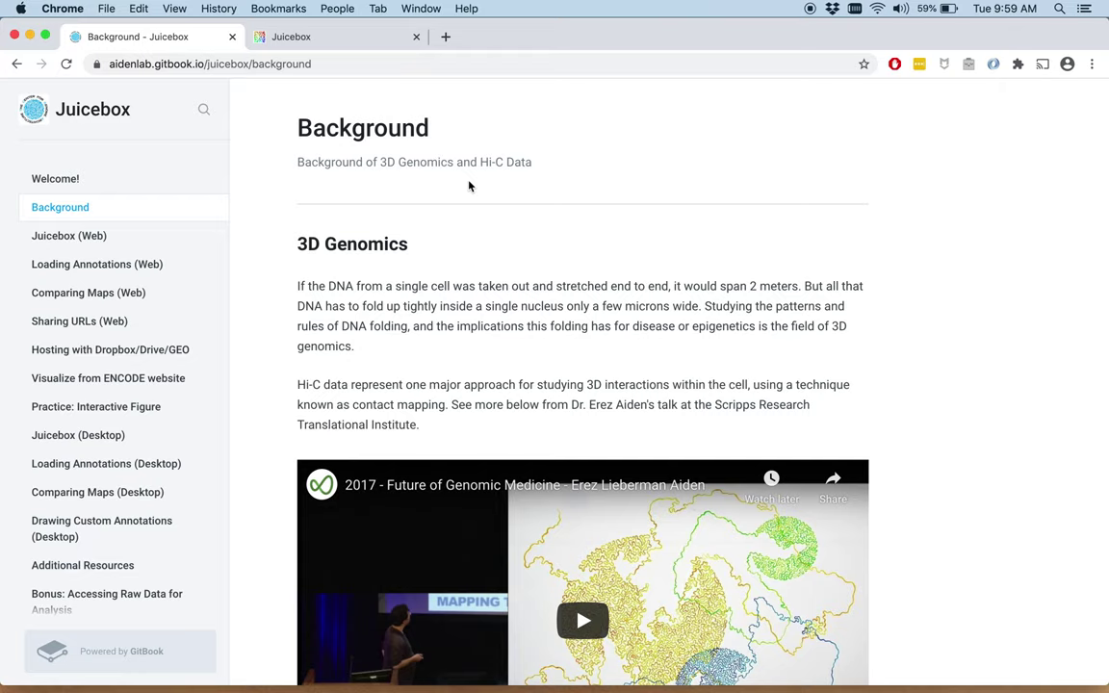
Step: Go to the Juicebox (Web) page in the GitBook sidebar
{"action": "left_click", "coordinate": [138, 238]}
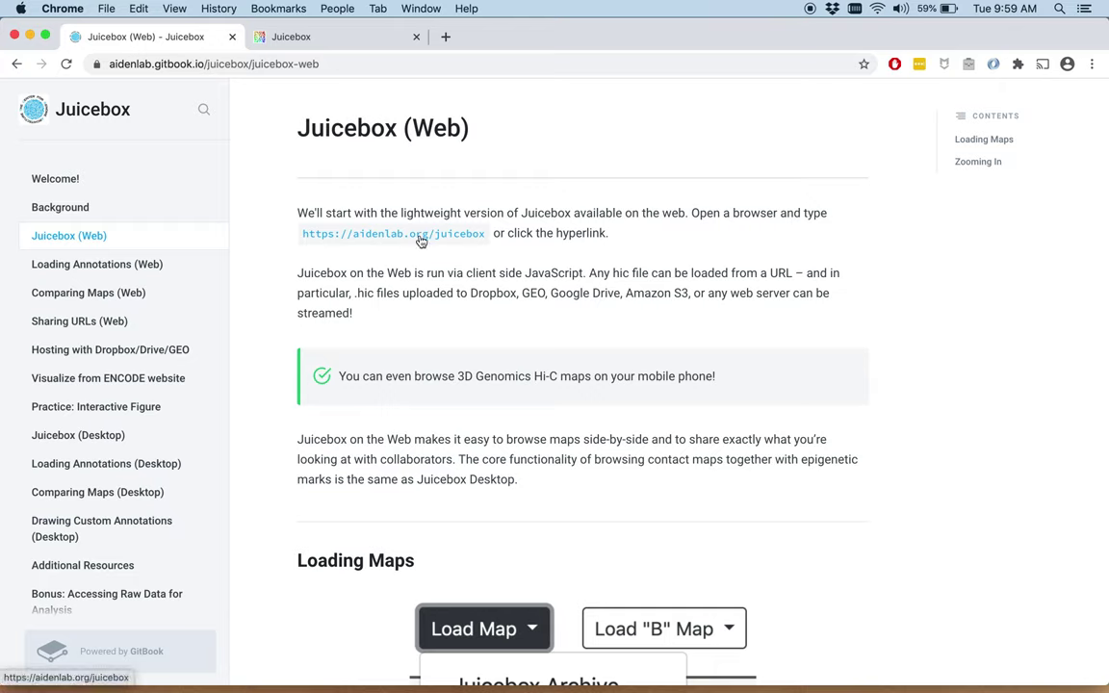
Step: Switch to the Juicebox browser tab, which shows the empty web viewer
{"action": "left_click", "coordinate": [301, 37]}
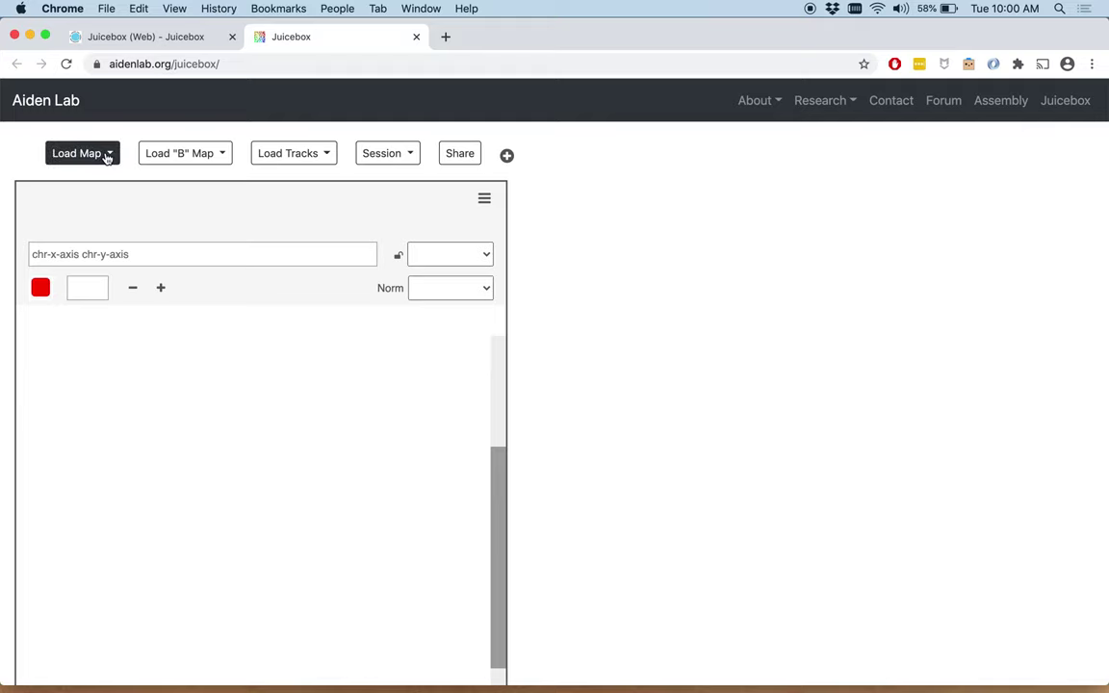
Step: Load the ENCODE GM12878 MboI primary+replicate map ENCFF718AWL into the viewer
{"action": "left_click", "coordinate": [108, 157]}
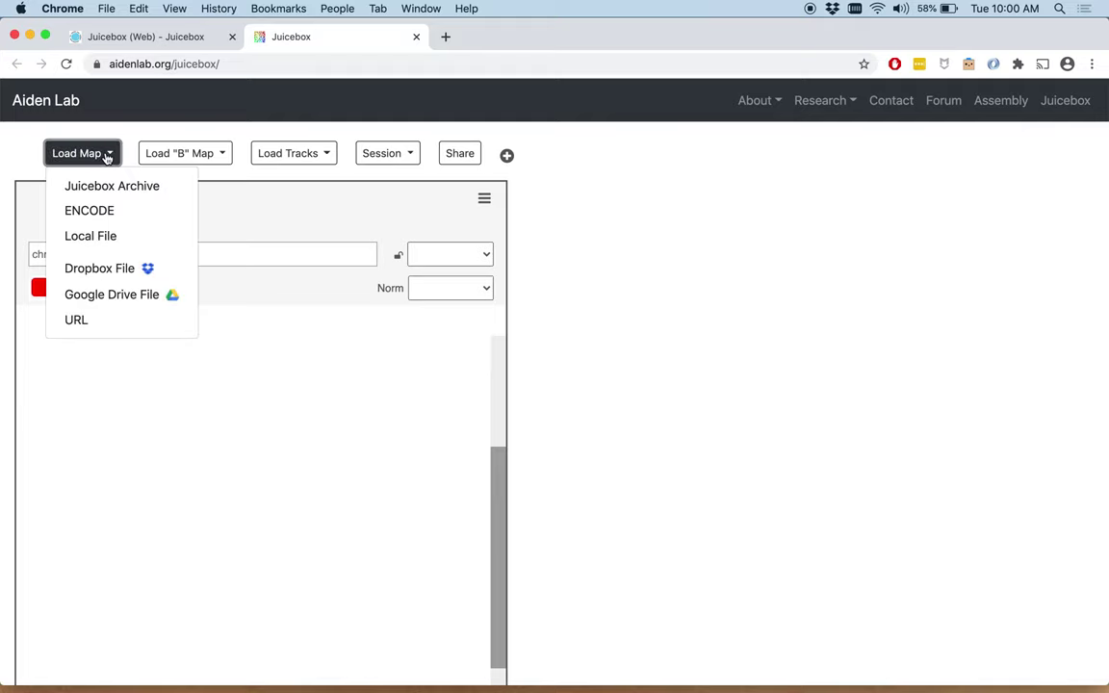
{"action": "left_click", "coordinate": [110, 211]}
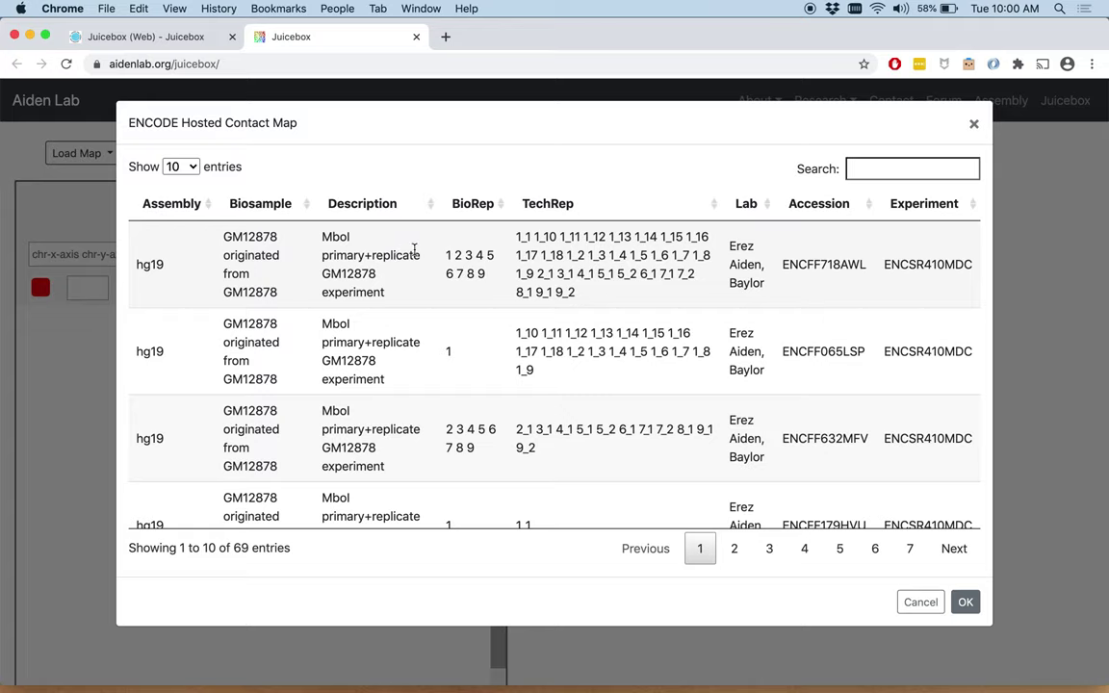
{"action": "left_click", "coordinate": [490, 257]}
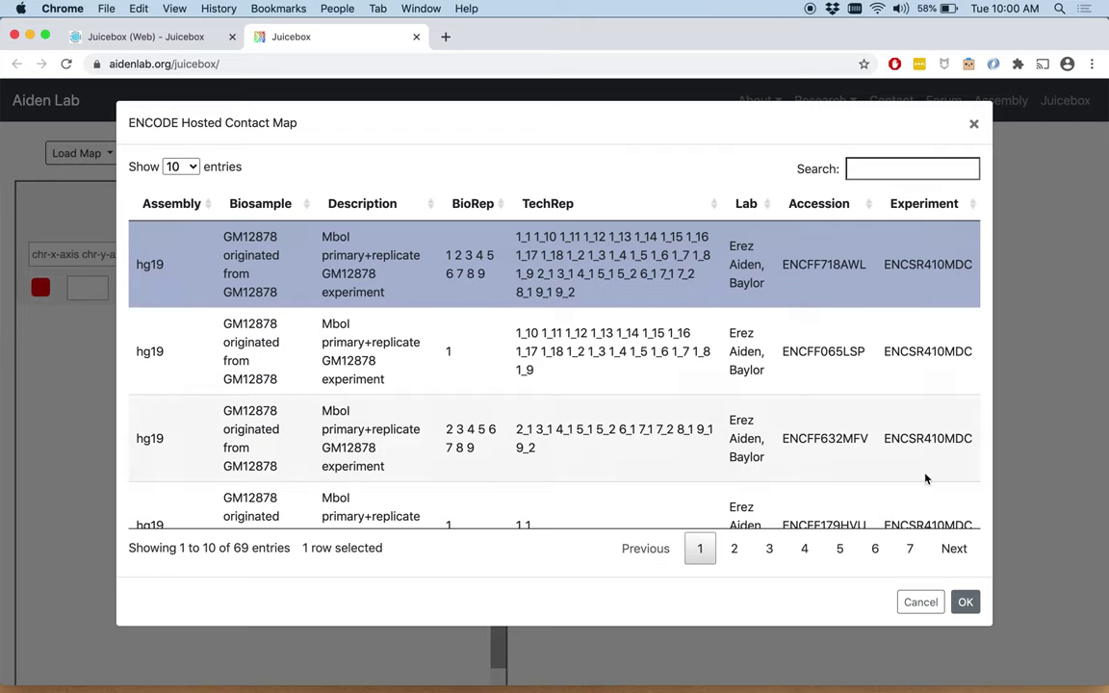
{"action": "left_click", "coordinate": [464, 367]}
{"action": "left_click", "coordinate": [460, 274]}
{"action": "left_click", "coordinate": [968, 603]}
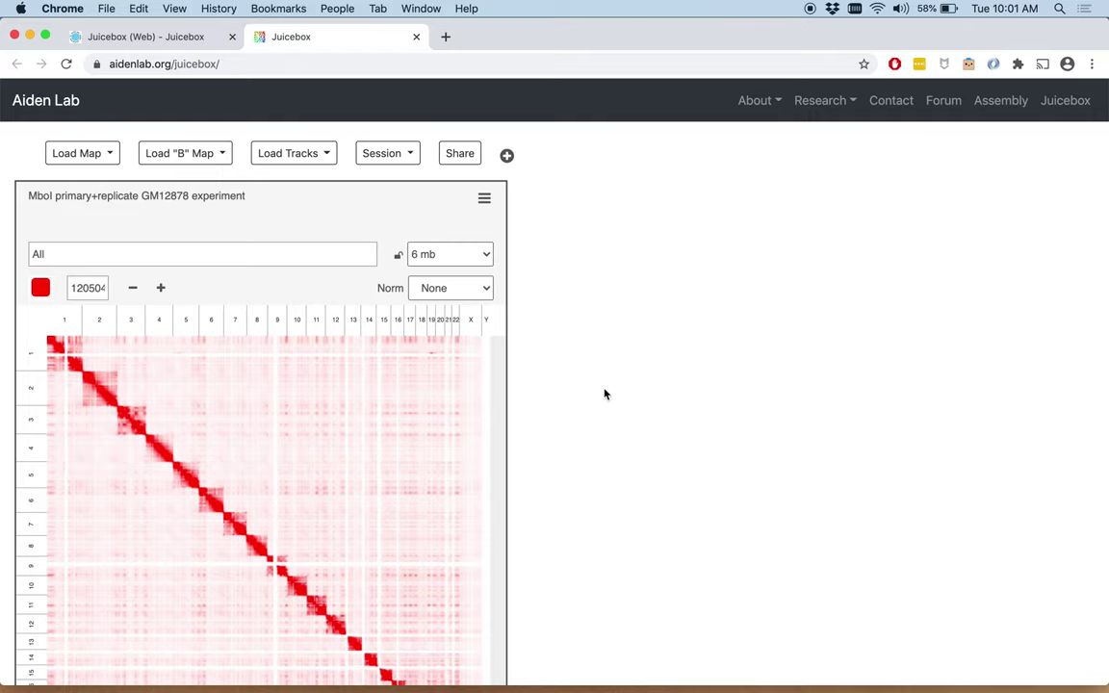
Step: Scroll down and back up to inspect the loaded genome-wide GM12878 contact matrix
{"action": "scroll", "coordinate": [593, 390], "scroll_direction": "down", "scroll_amount": 3}
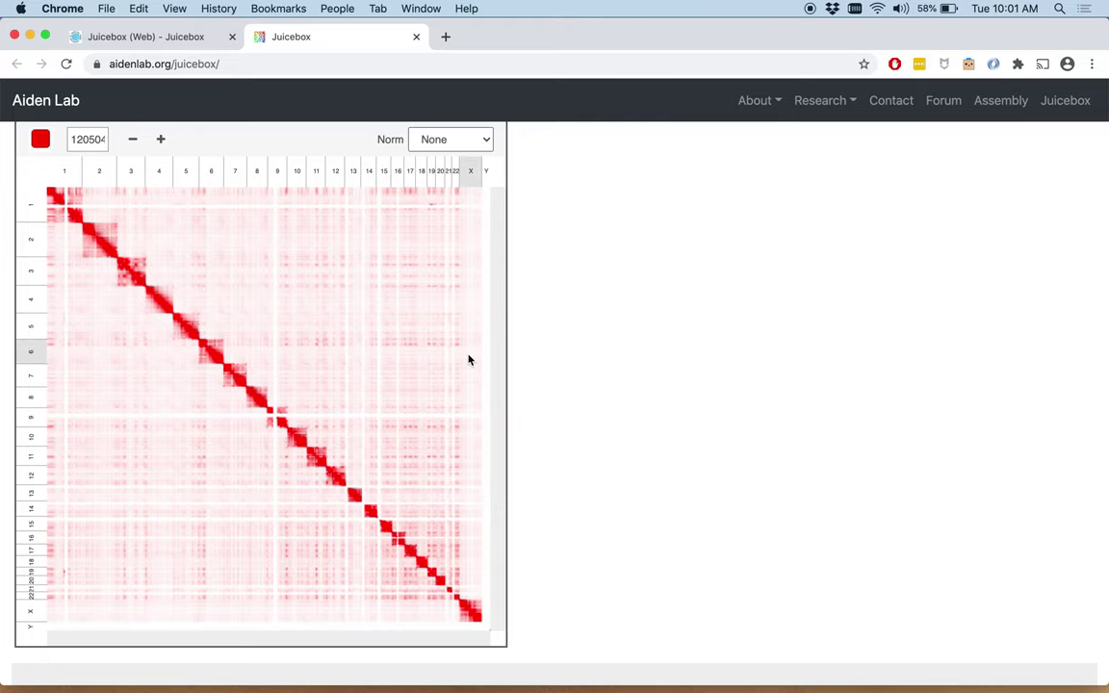
{"action": "scroll", "coordinate": [469, 360], "scroll_direction": "up", "scroll_amount": 3}
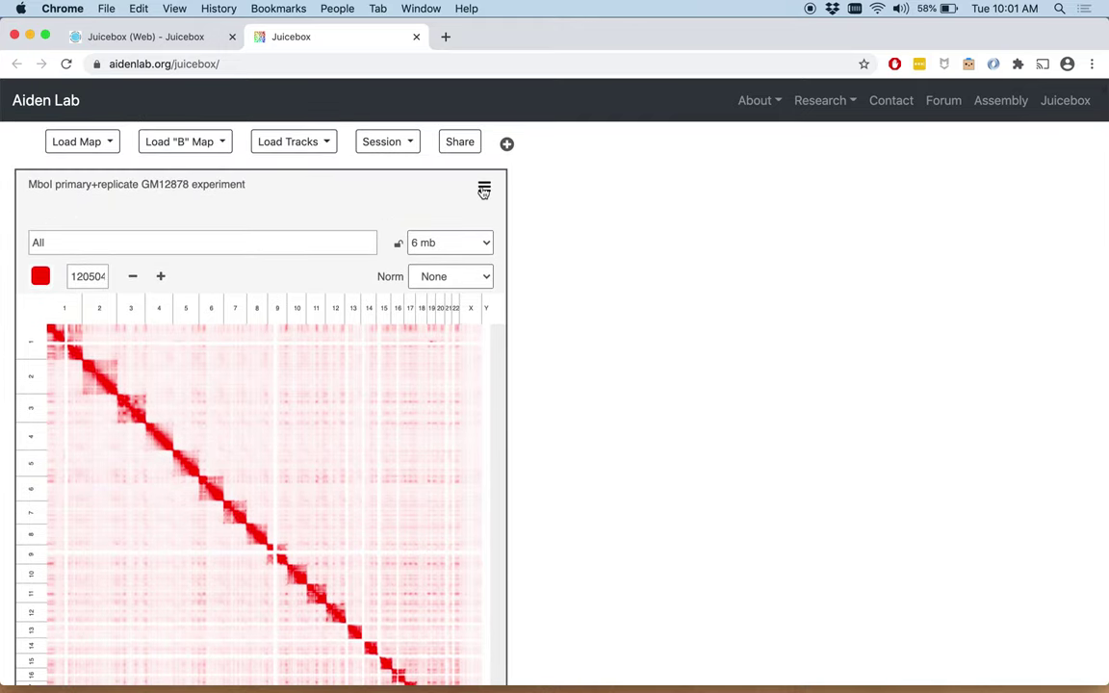
Step: Show chromosome 17 alone on both axes of the contact map
{"action": "left_click", "coordinate": [484, 187]}
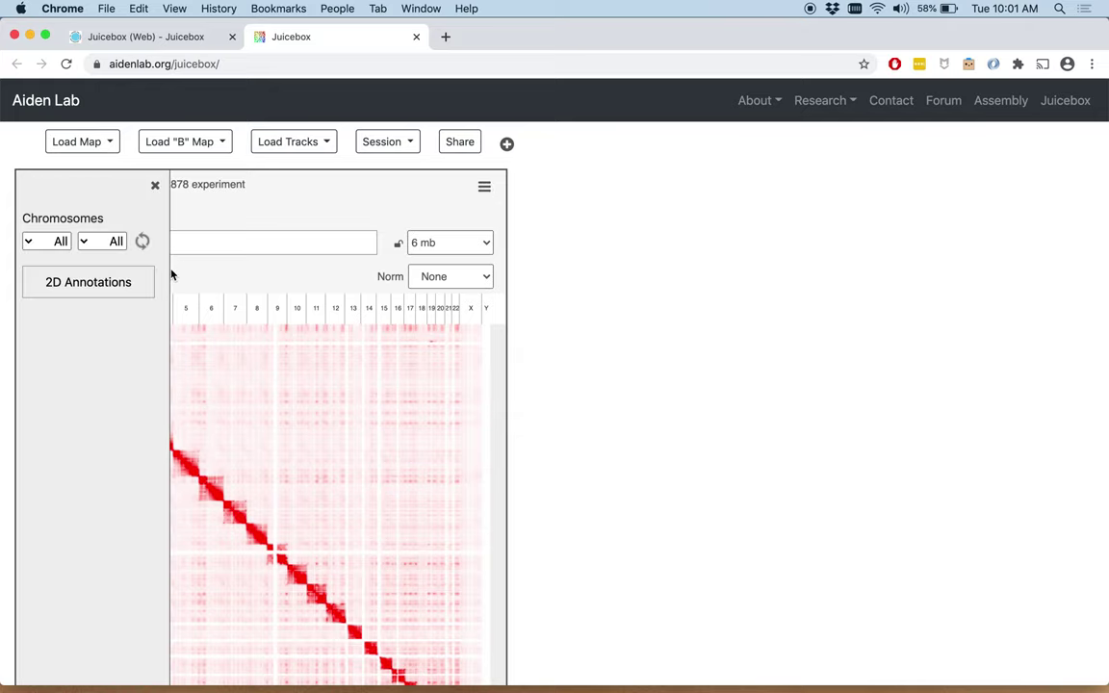
{"action": "left_click", "coordinate": [63, 248]}
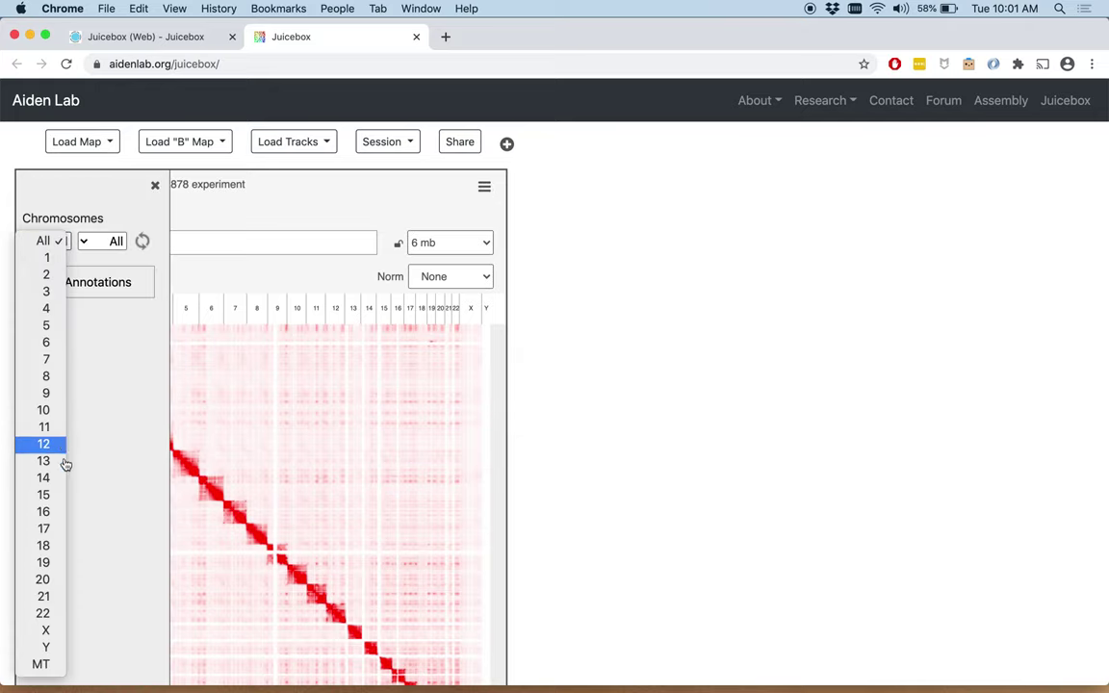
{"action": "left_click", "coordinate": [59, 533]}
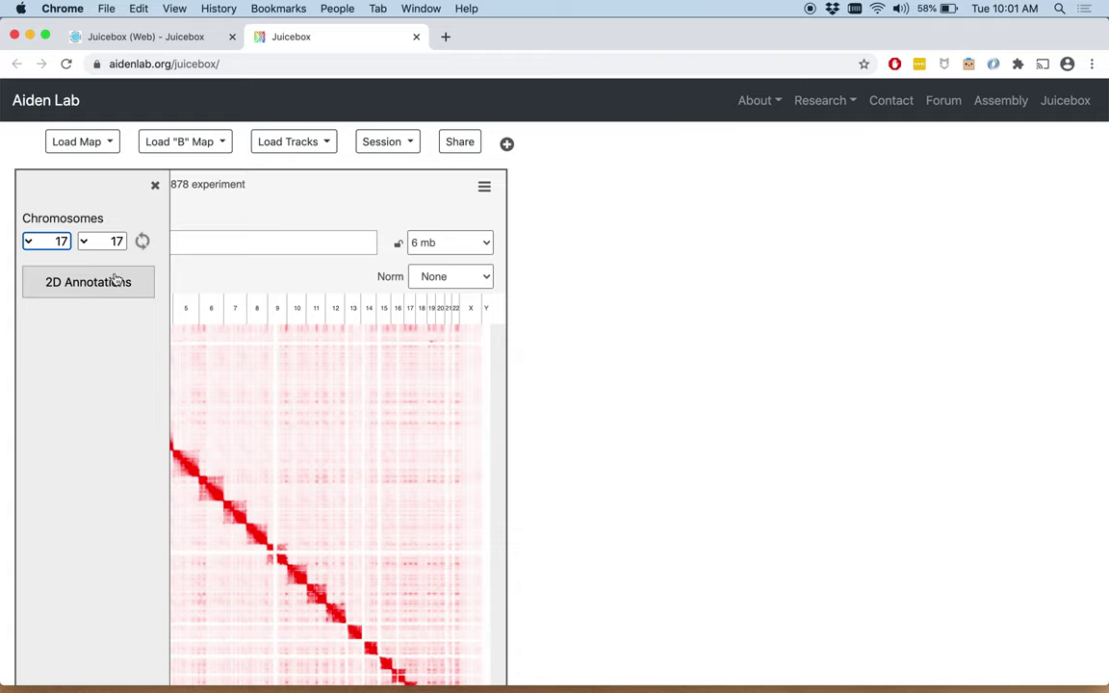
{"action": "left_click", "coordinate": [143, 239]}
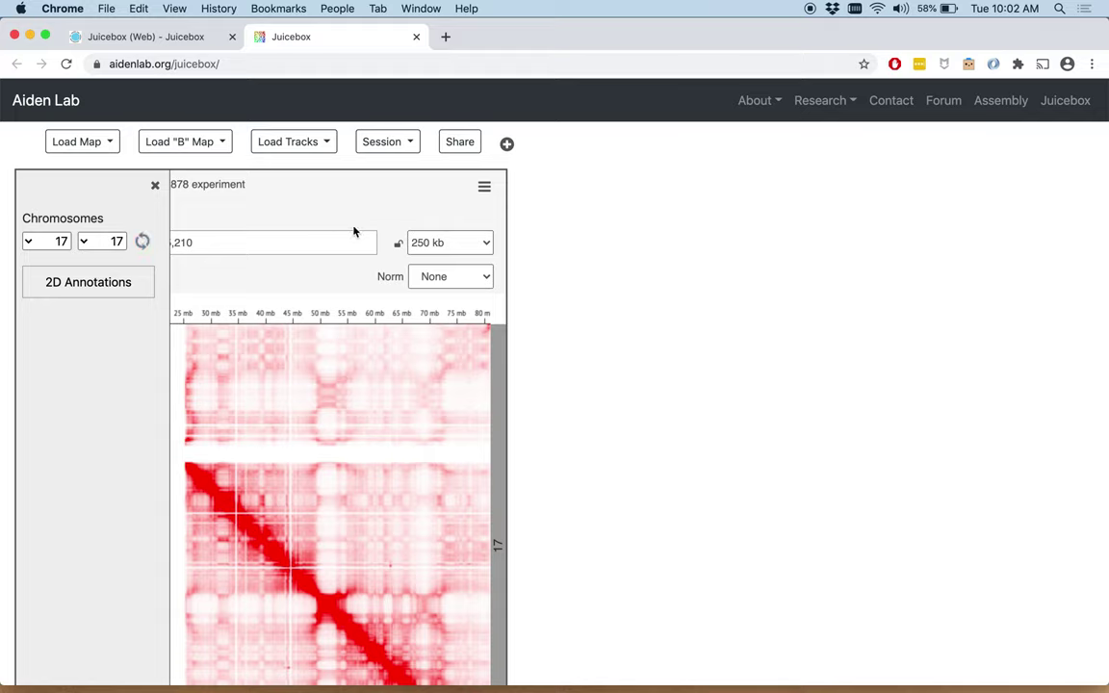
{"action": "left_click", "coordinate": [155, 187]}
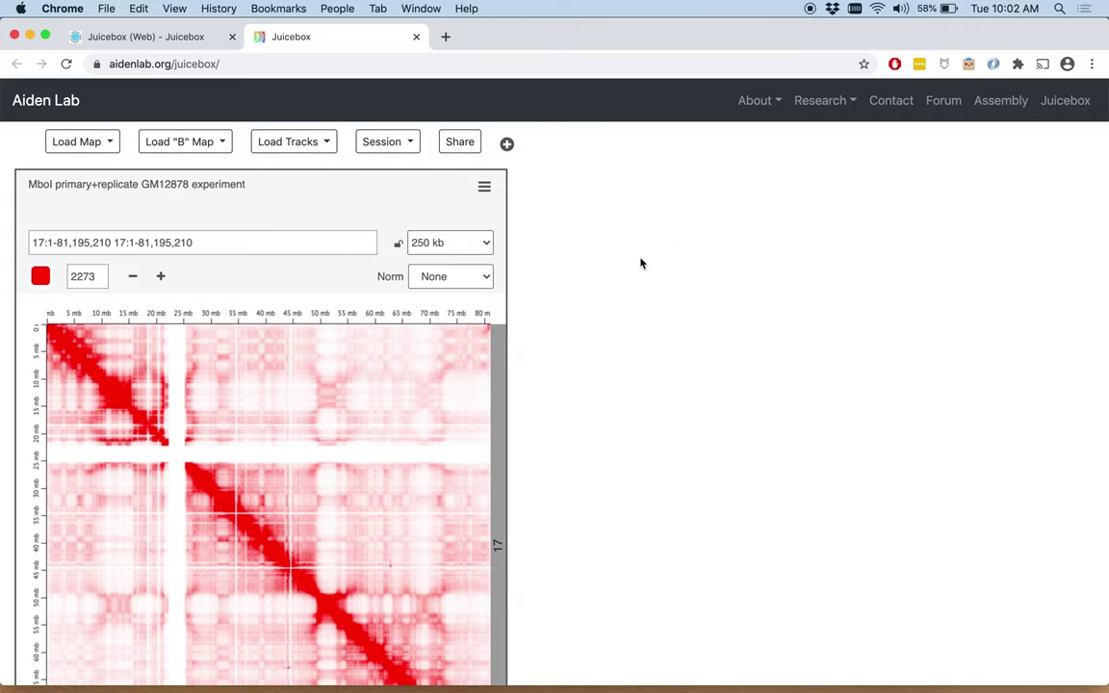
Step: Apply Balanced normalization to the chromosome 17 map
{"action": "left_click", "coordinate": [487, 277]}
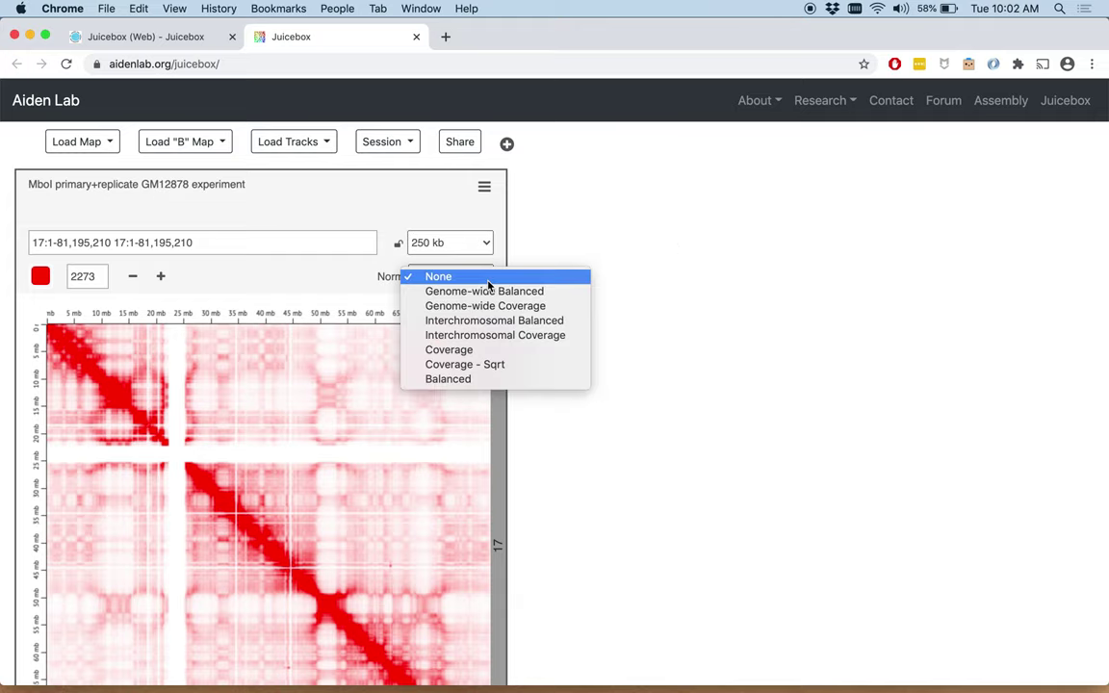
{"action": "left_click", "coordinate": [479, 382]}
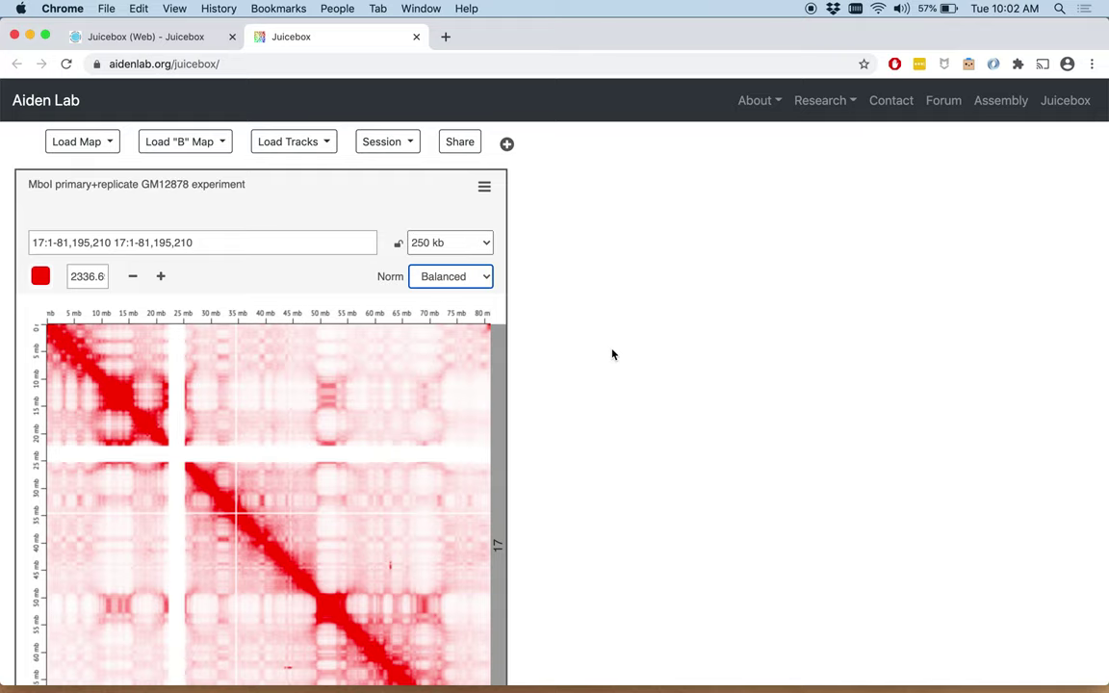
{"action": "left_click", "coordinate": [487, 279]}
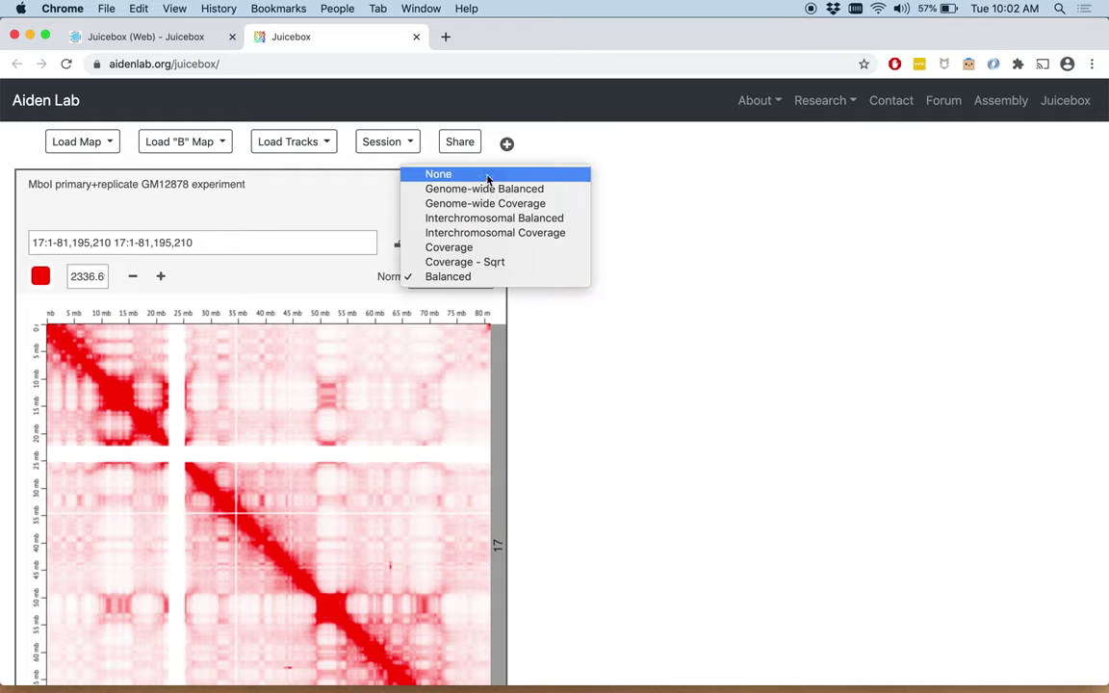
Step: Keep Balanced normalization and leave the resolution at 250 kb
{"action": "left_click", "coordinate": [490, 279]}
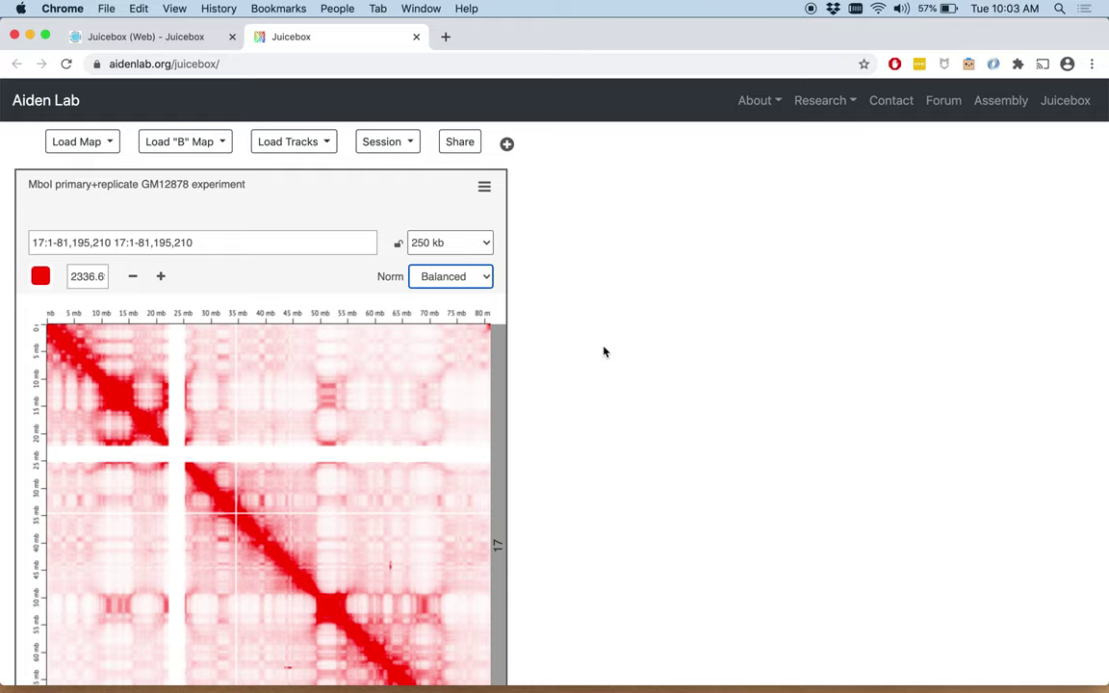
{"action": "left_click", "coordinate": [484, 243]}
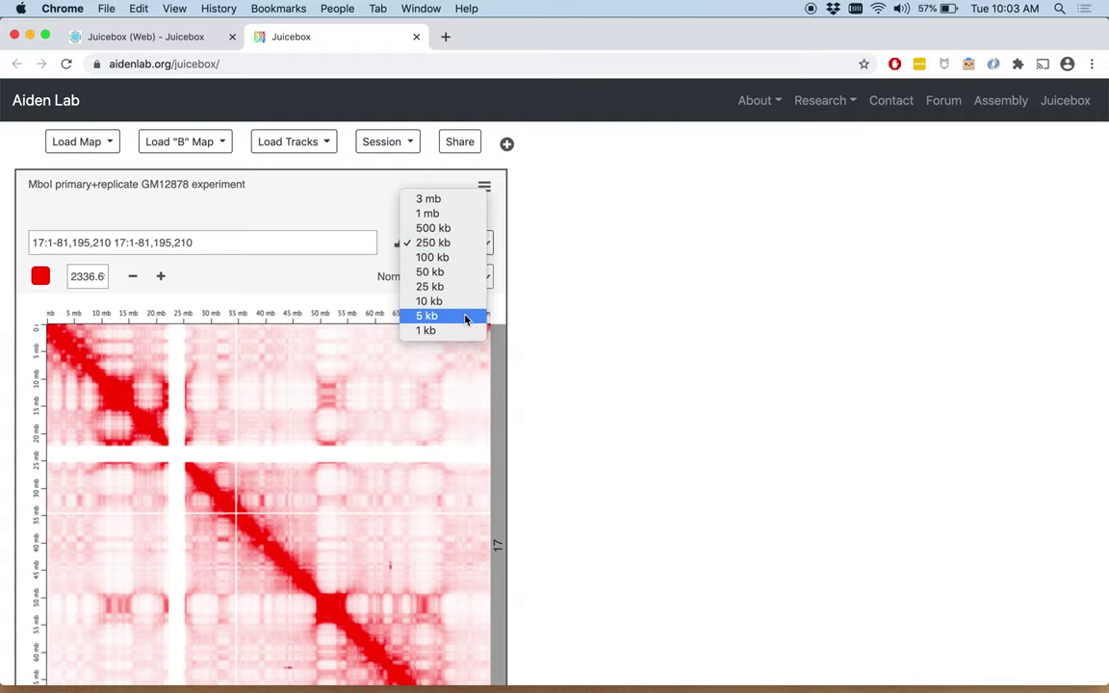
{"action": "left_click", "coordinate": [576, 286]}
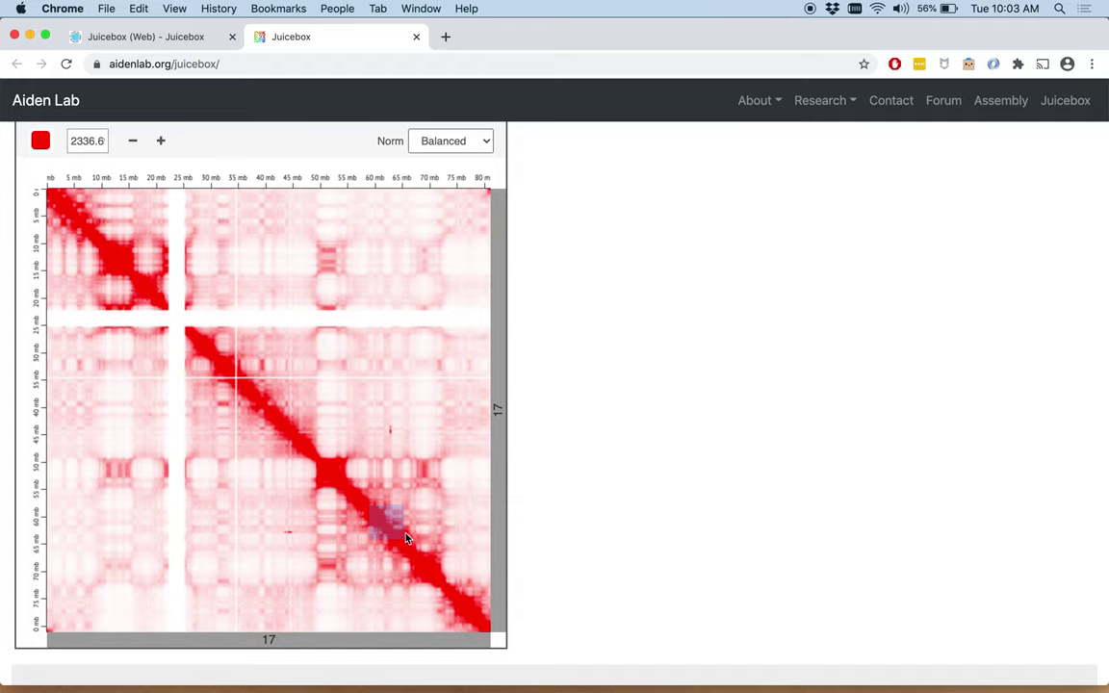
Step: Drag a zoom box over chromosome 17 near 58–69 Mb, reaching 25 kb resolution
{"action": "left_click_drag", "start_coordinate": [405, 538], "coordinate": [425, 556]}
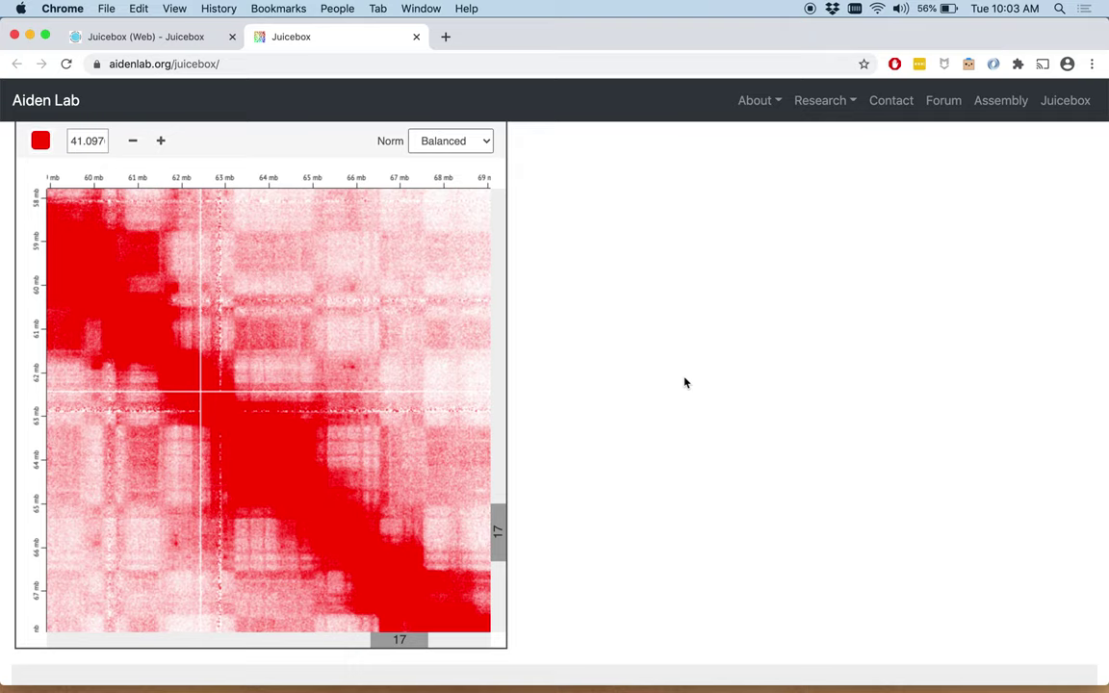
{"action": "scroll", "coordinate": [685, 383], "scroll_direction": "up", "scroll_amount": 3}
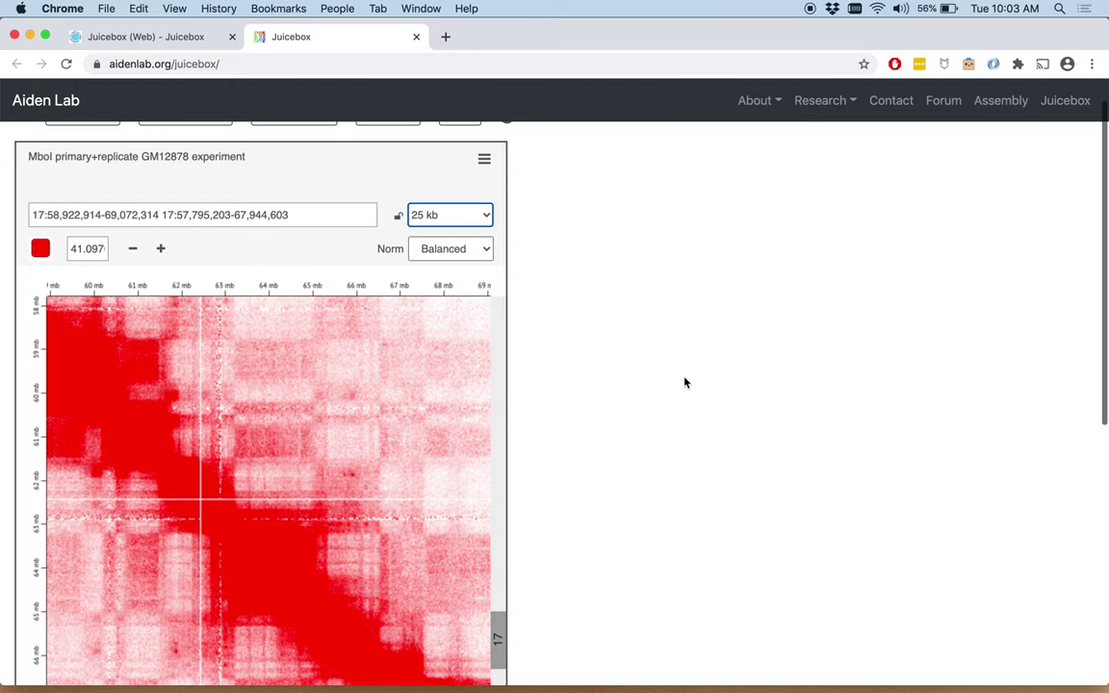
{"action": "scroll", "coordinate": [685, 384], "scroll_direction": "up", "scroll_amount": 2}
{"action": "scroll", "coordinate": [686, 383], "scroll_direction": "down", "scroll_amount": 2}
{"action": "scroll", "coordinate": [686, 384], "scroll_direction": "up", "scroll_amount": 2}
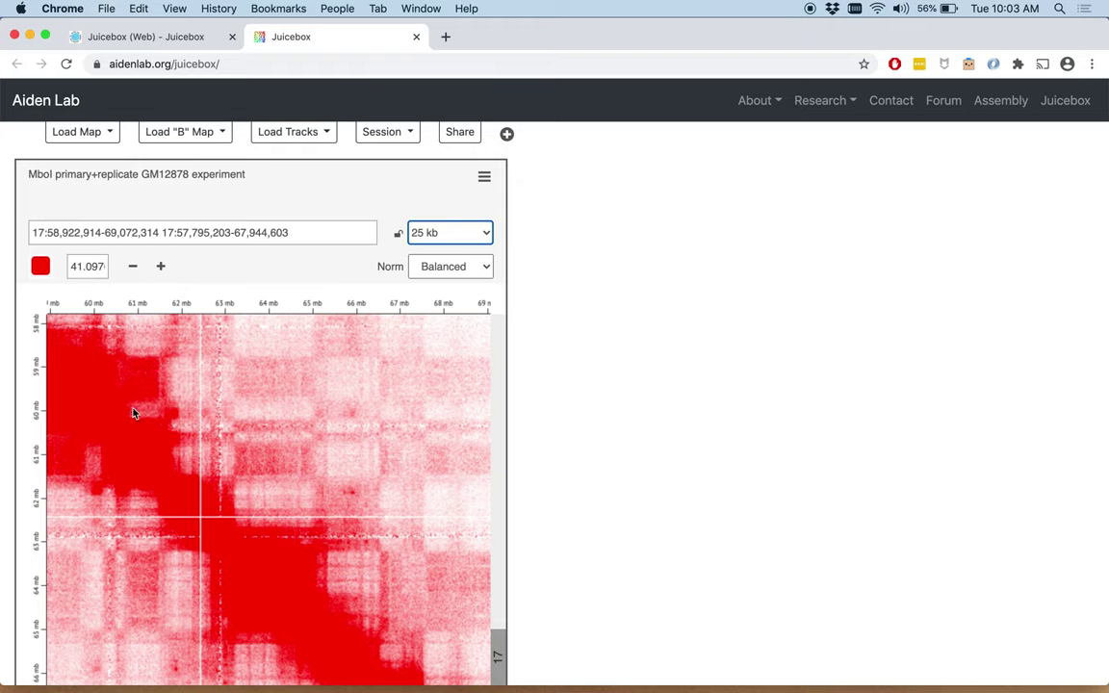
Step: Jump to locus 17:69,000,000-72,300,000 and set the resolution to 5 kb
{"action": "left_click", "coordinate": [53, 233]}
{"action": "left_click_drag", "start_coordinate": [53, 232], "coordinate": [341, 234]}
{"action": "key", "text": "BackSpace"}
{"action": "key", "text": "BackSpace"}
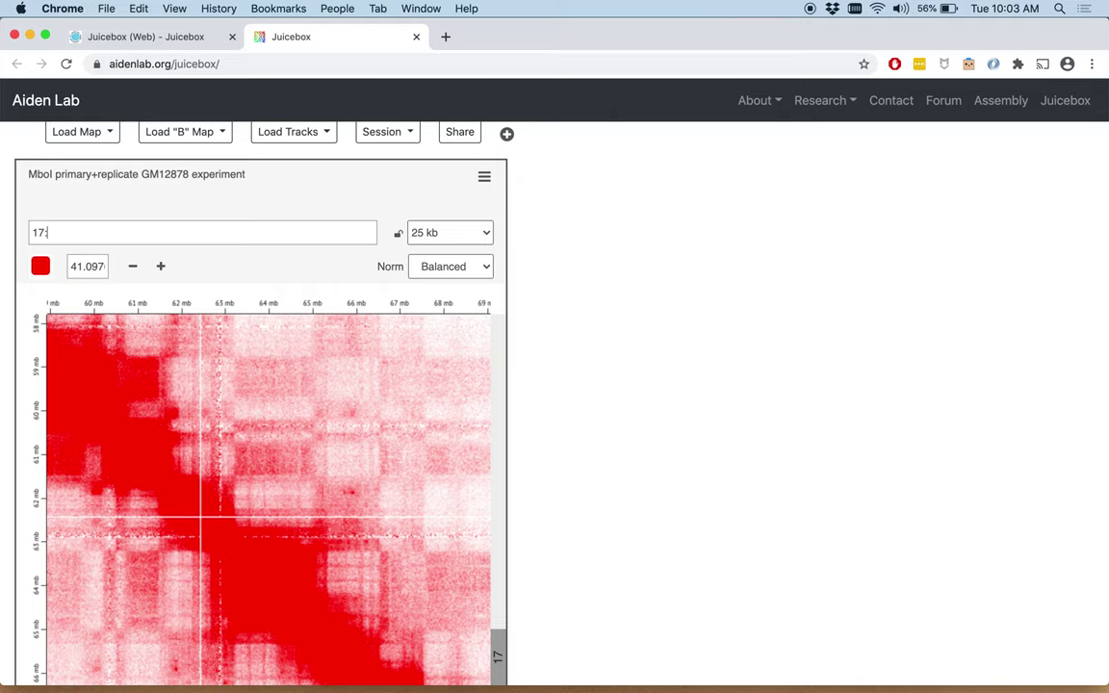
{"action": "type", "text": "69,000,000-72,300,0"}
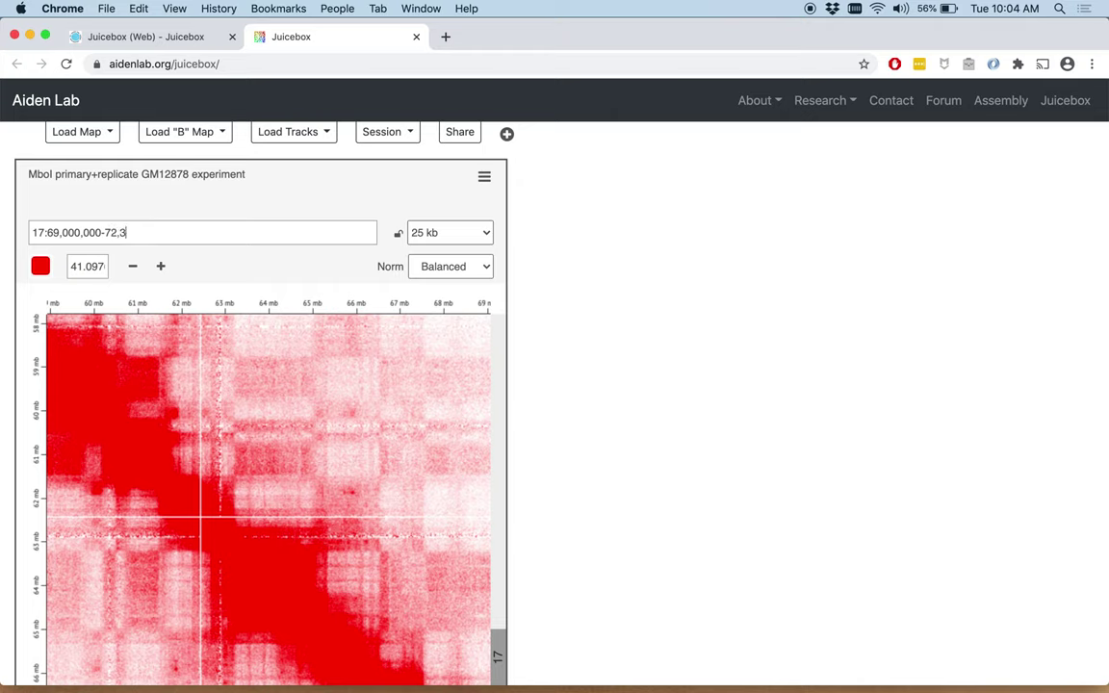
{"action": "type", "text": "00"}
{"action": "key", "text": "Return"}
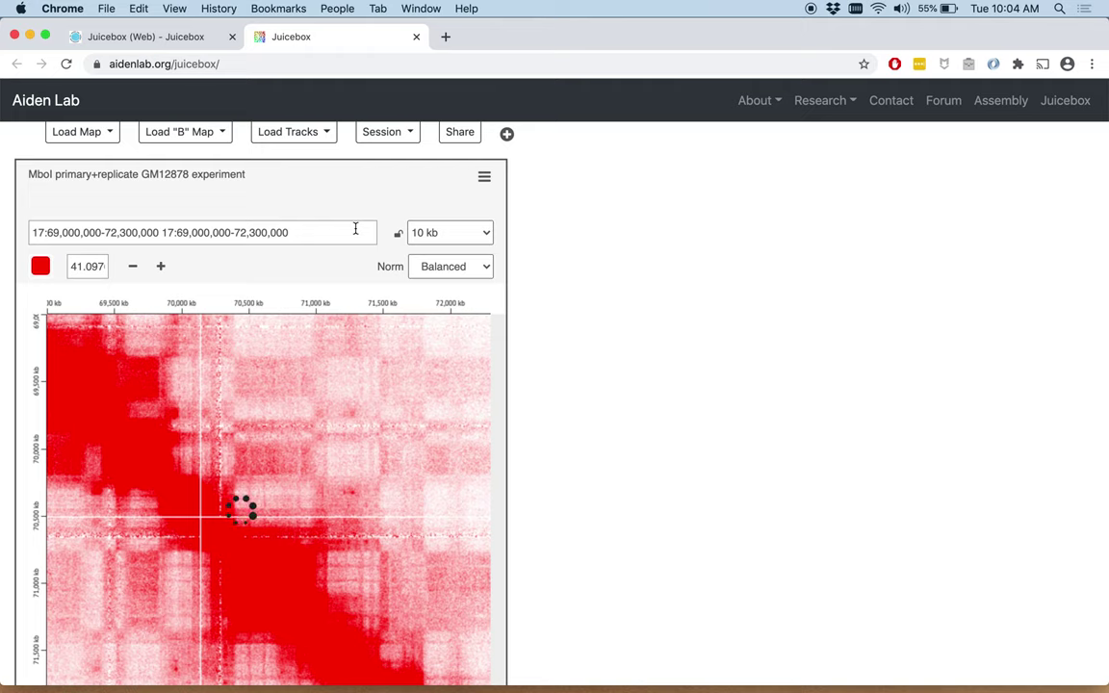
{"action": "left_click", "coordinate": [469, 231]}
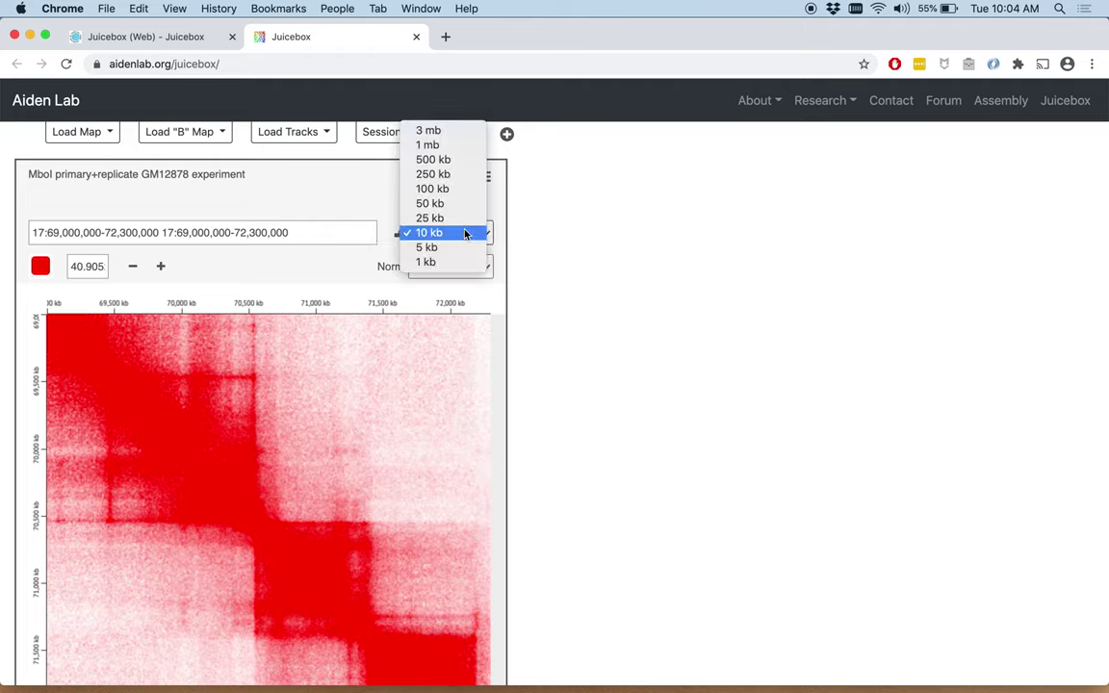
{"action": "left_click", "coordinate": [466, 250]}
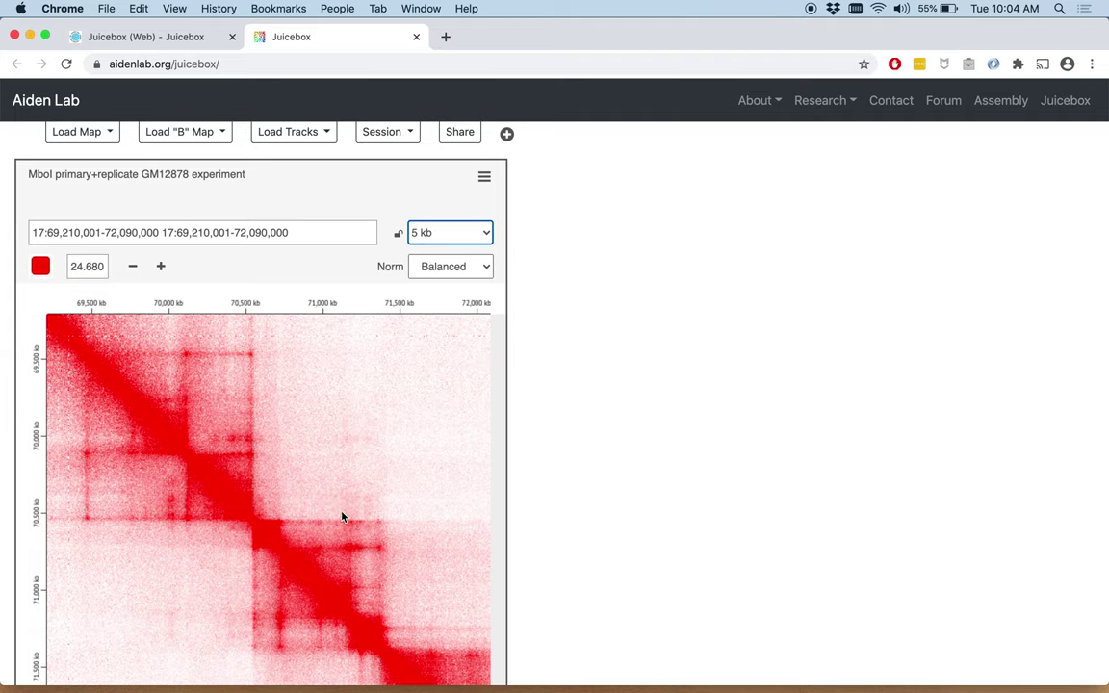
{"action": "left_click", "coordinate": [156, 38]}
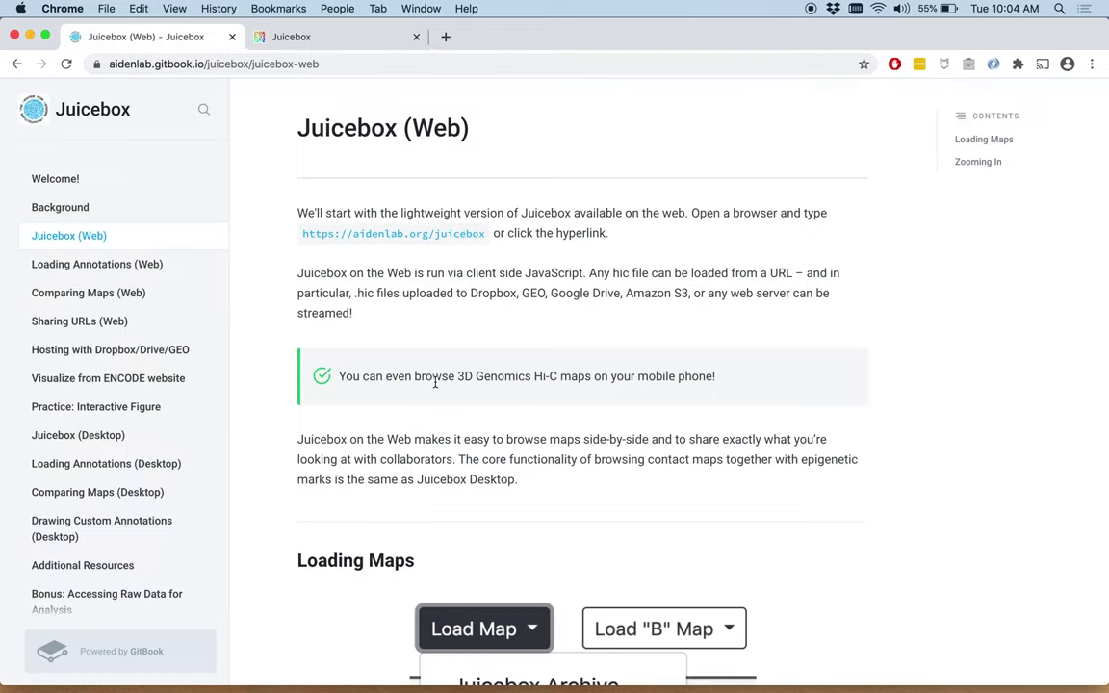
{"action": "scroll", "coordinate": [436, 383], "scroll_direction": "down", "scroll_amount": 10}
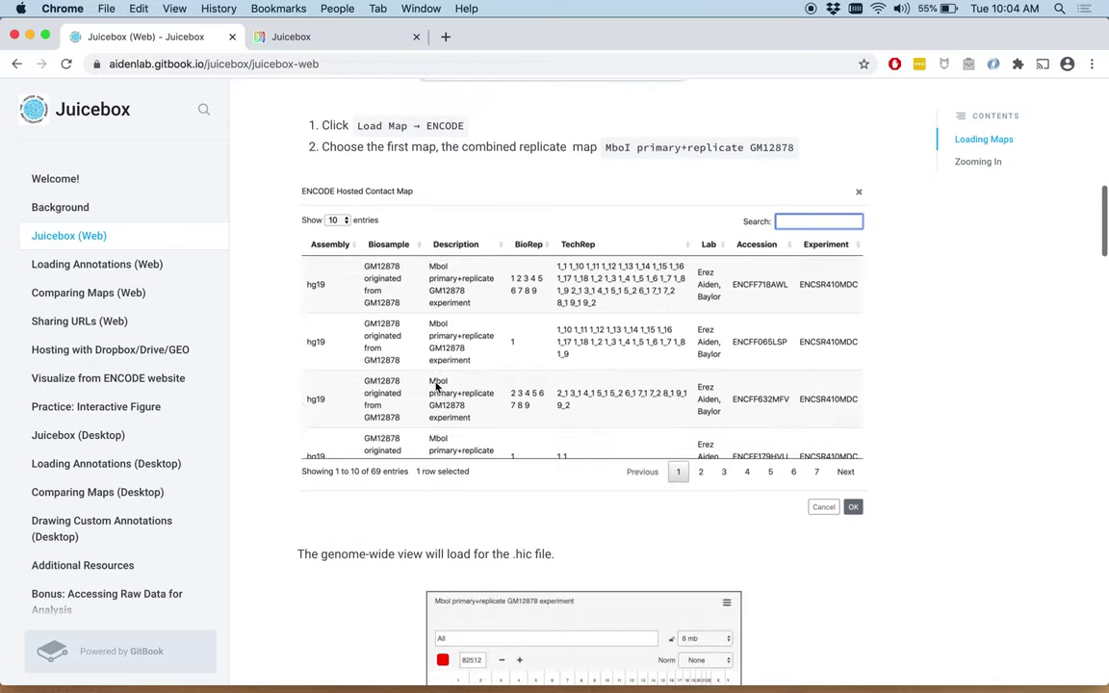
{"action": "scroll", "coordinate": [435, 383], "scroll_direction": "down", "scroll_amount": 15}
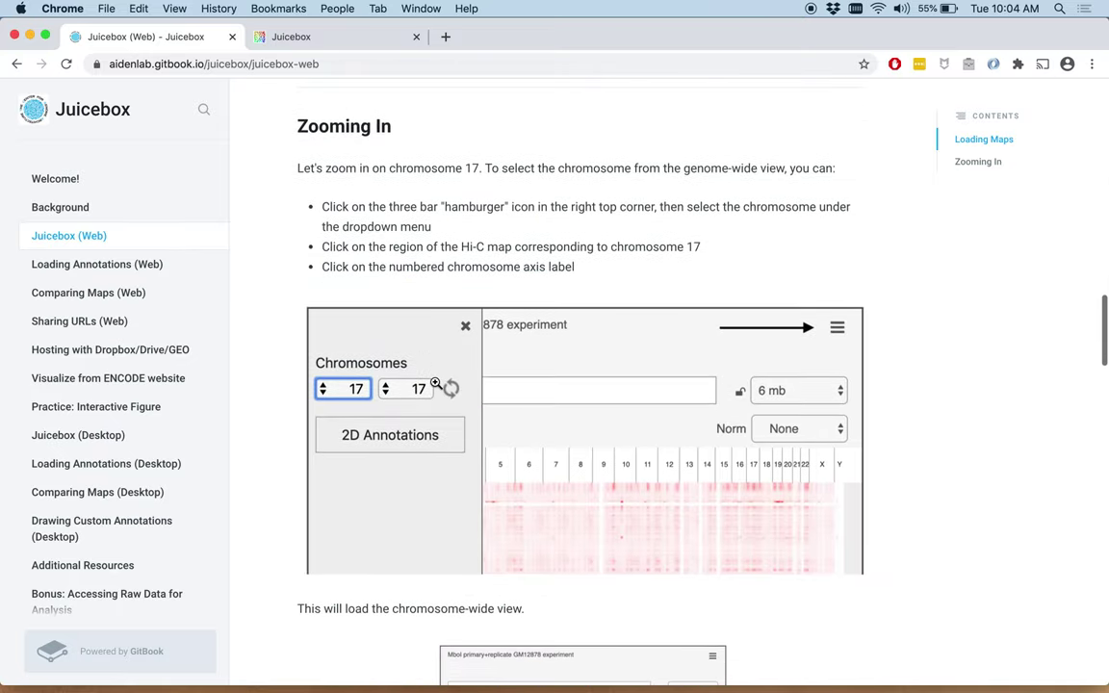
{"action": "scroll", "coordinate": [435, 383], "scroll_direction": "down", "scroll_amount": 10}
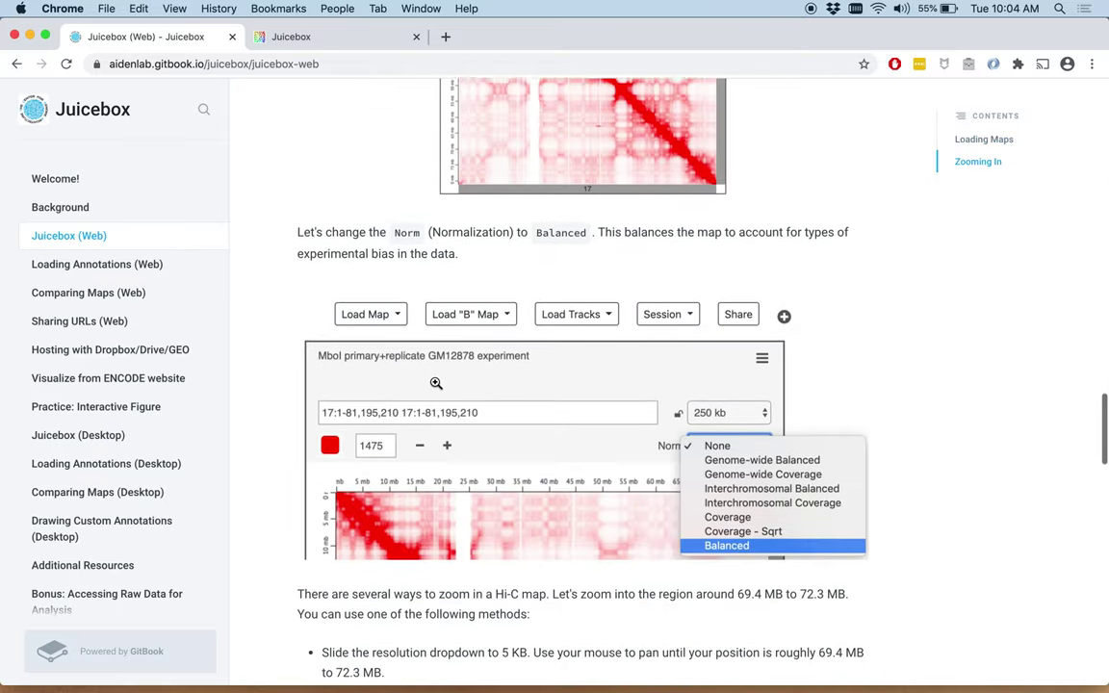
{"action": "scroll", "coordinate": [435, 383], "scroll_direction": "down", "scroll_amount": 10}
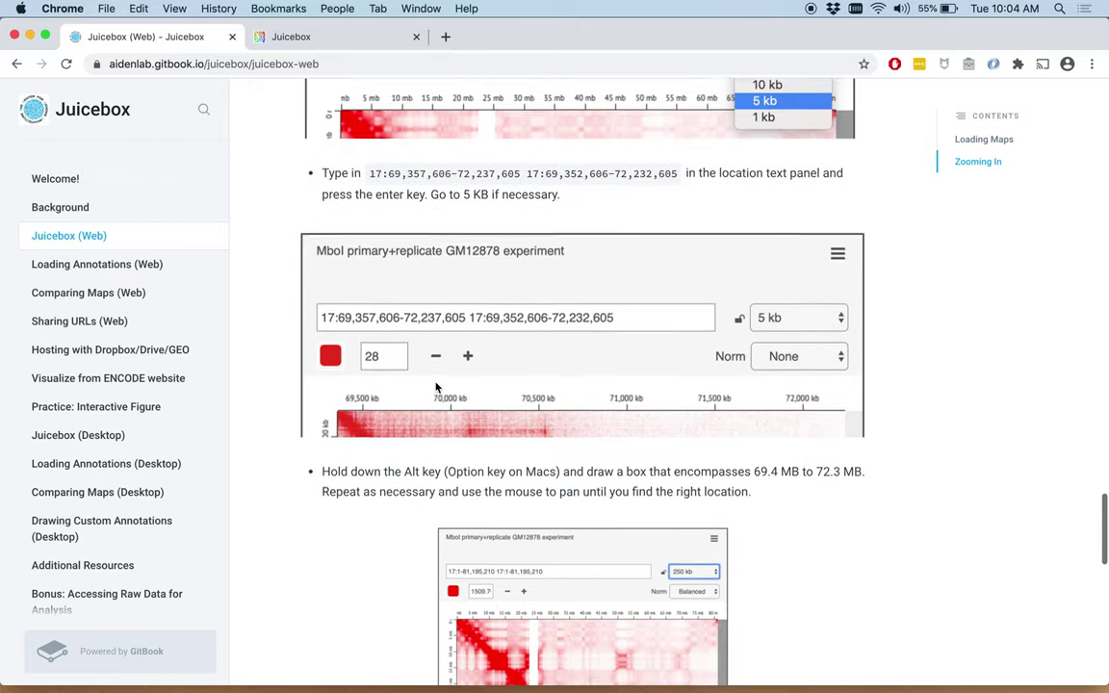
{"action": "scroll", "coordinate": [435, 385], "scroll_direction": "down", "scroll_amount": 15}
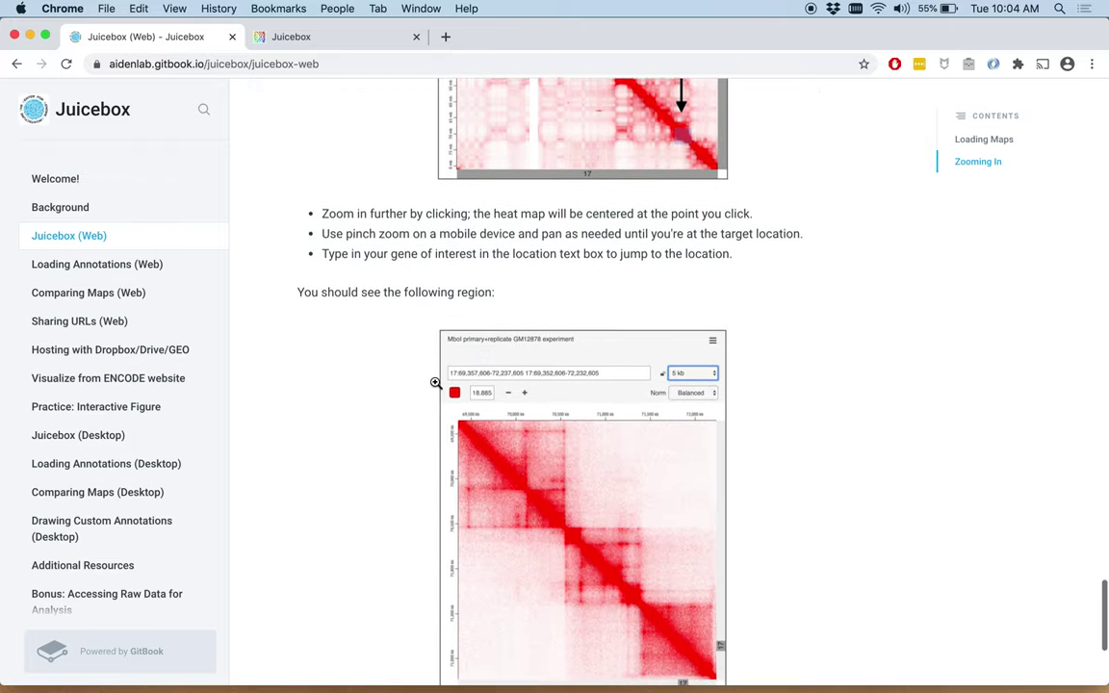
{"action": "scroll", "coordinate": [436, 383], "scroll_direction": "down", "scroll_amount": 5}
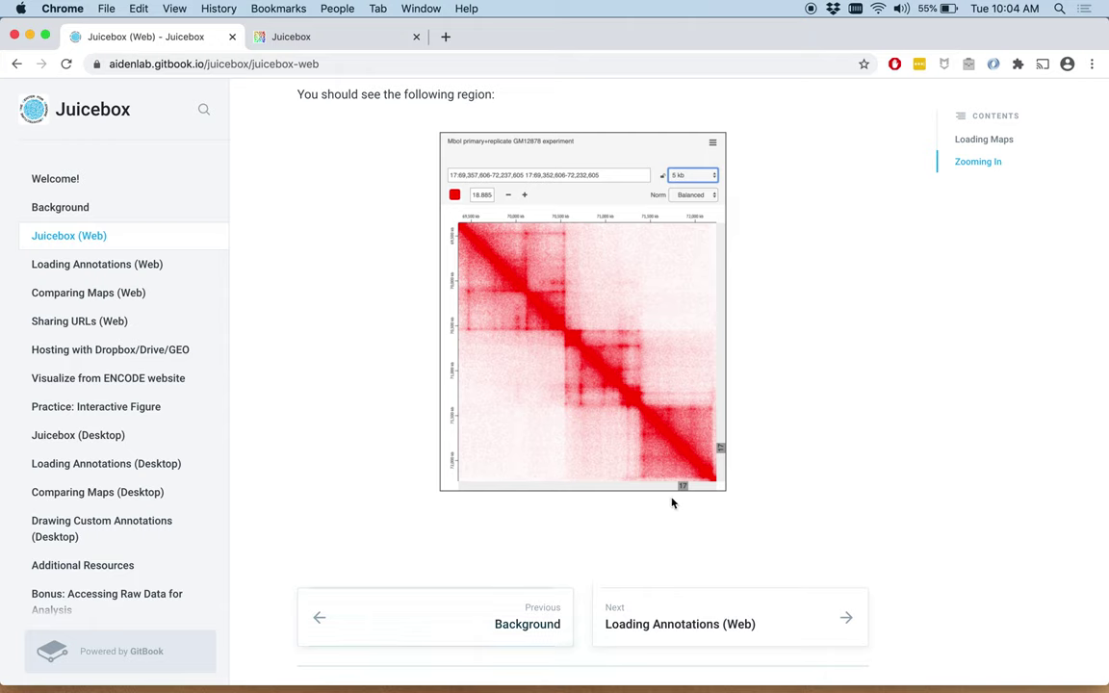
{"action": "left_click", "coordinate": [371, 42]}
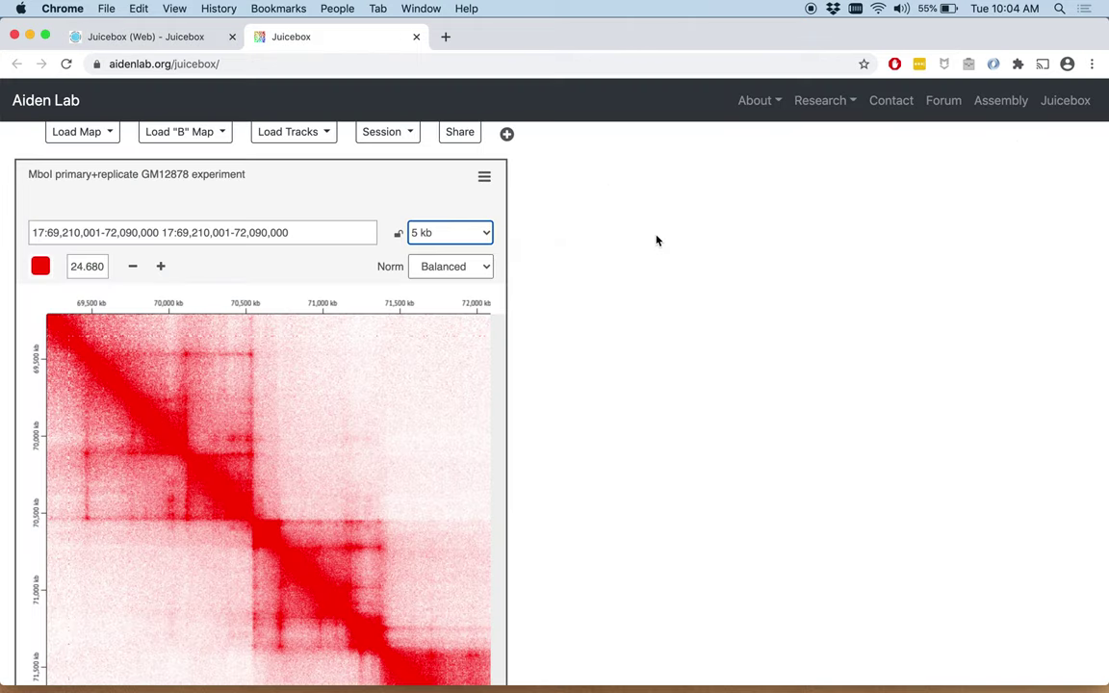